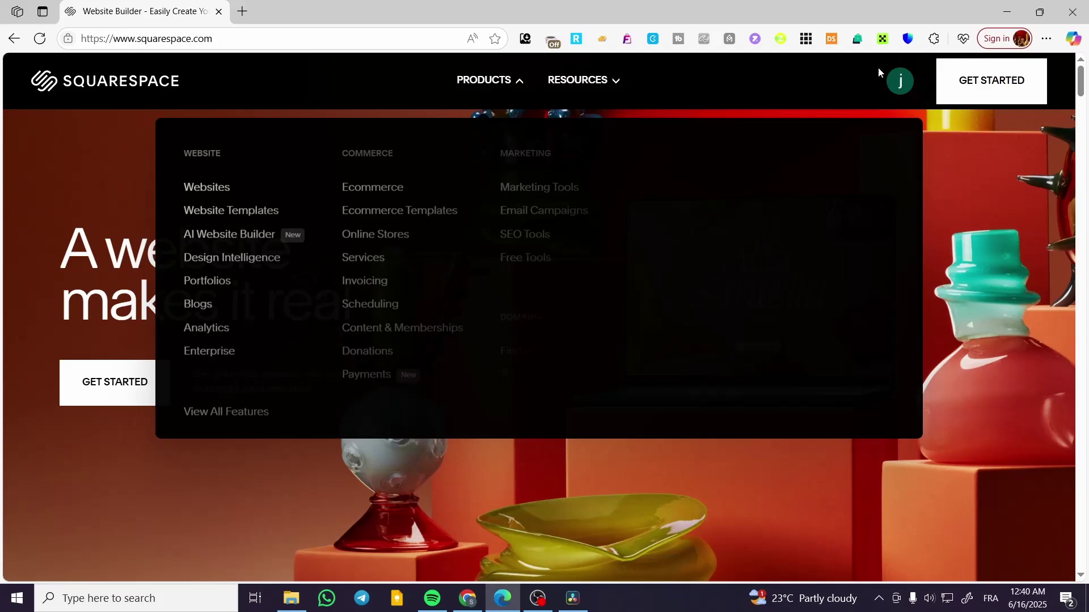
# Step: Go to the account dashboard and open the rhombus-icosahedron-f4fc.squarespace.com website
pyautogui.click(900, 80)
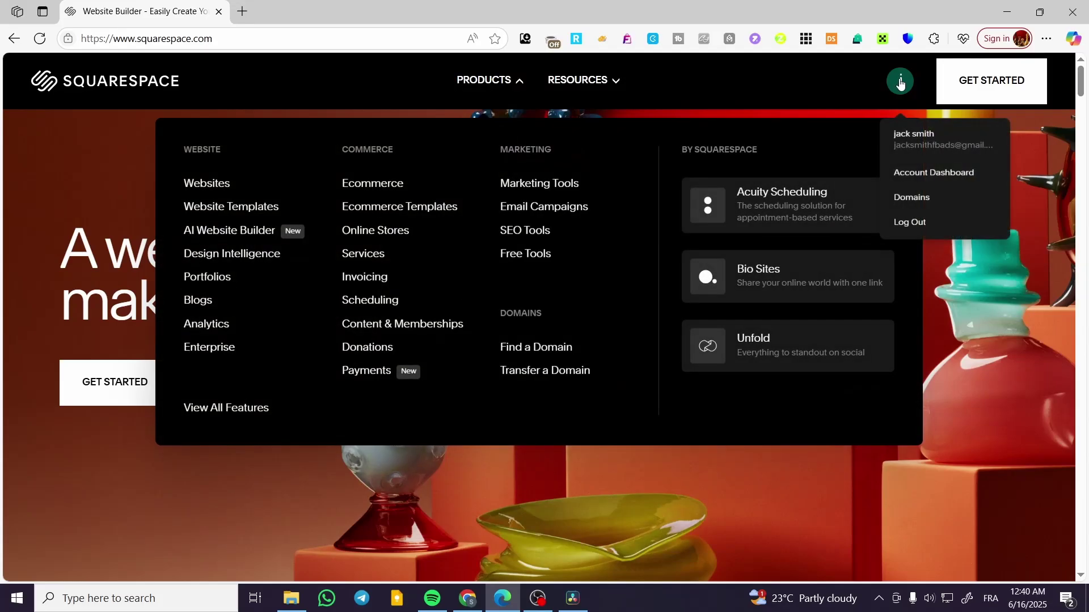
pyautogui.click(925, 179)
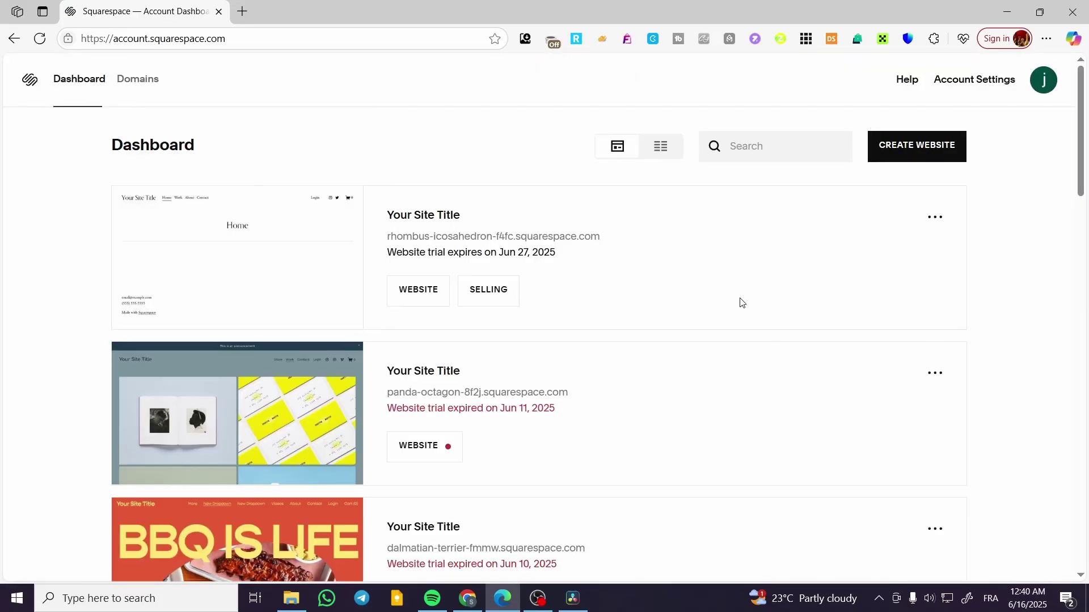
pyautogui.click(231, 265)
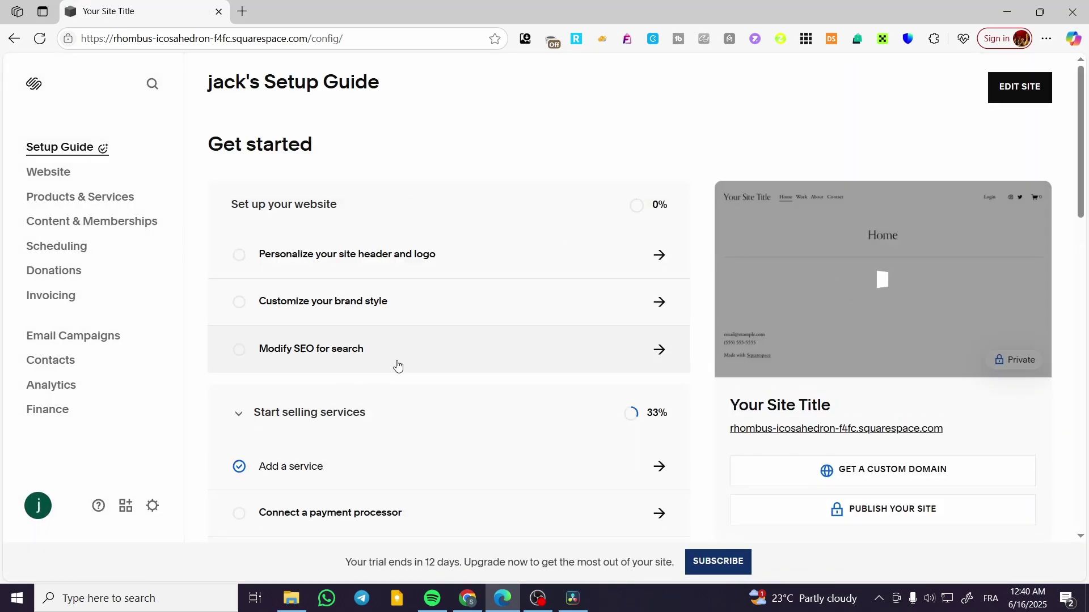
# Step: Open the website's pages and start editing the Home page
pyautogui.moveTo(923, 316)
pyautogui.click(64, 180)
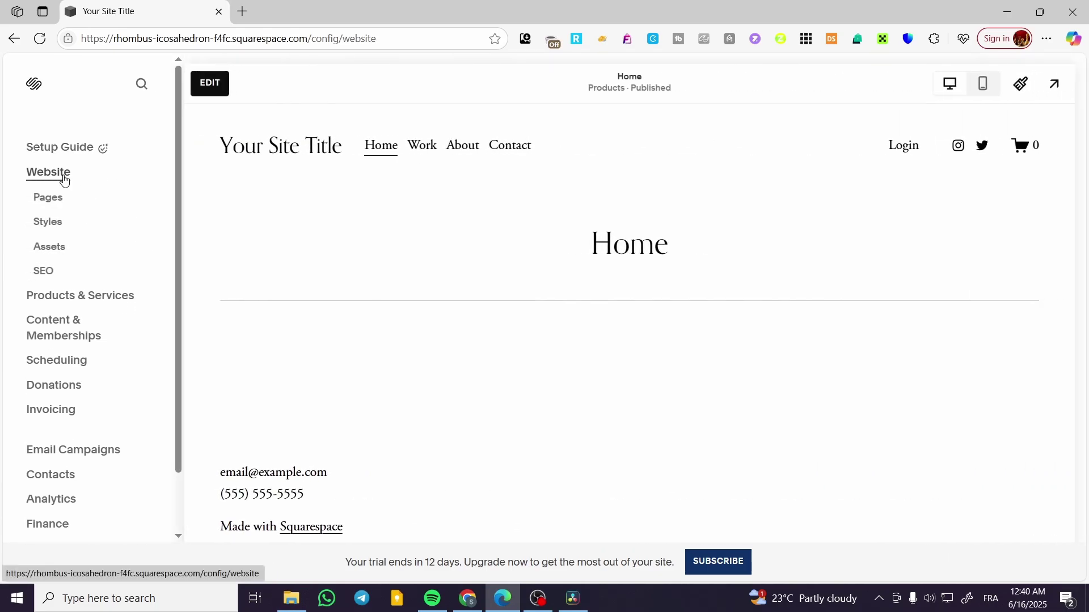
pyautogui.click(42, 203)
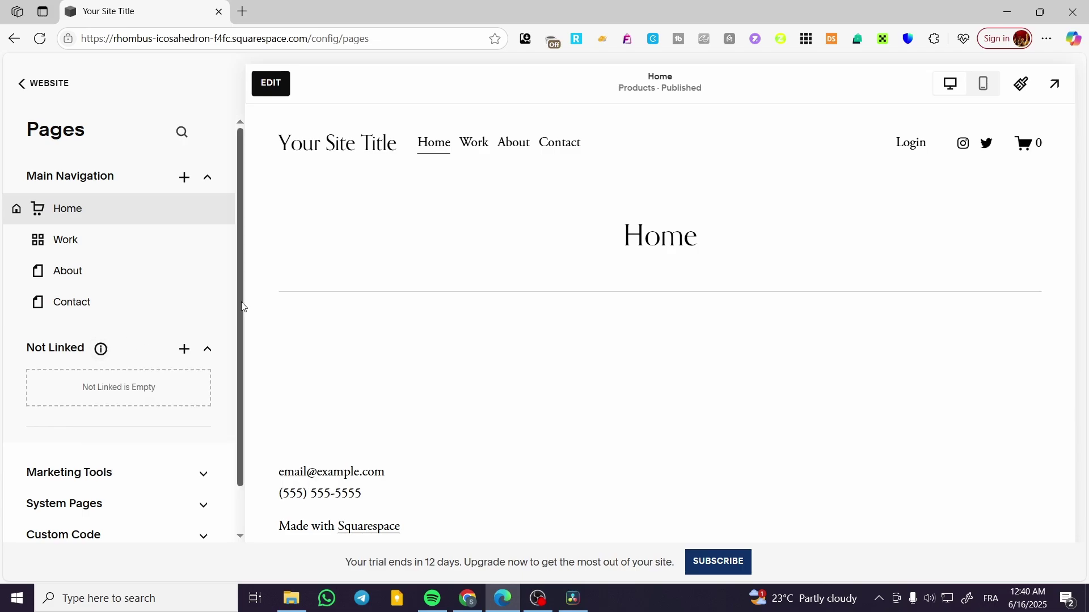
pyautogui.click(282, 97)
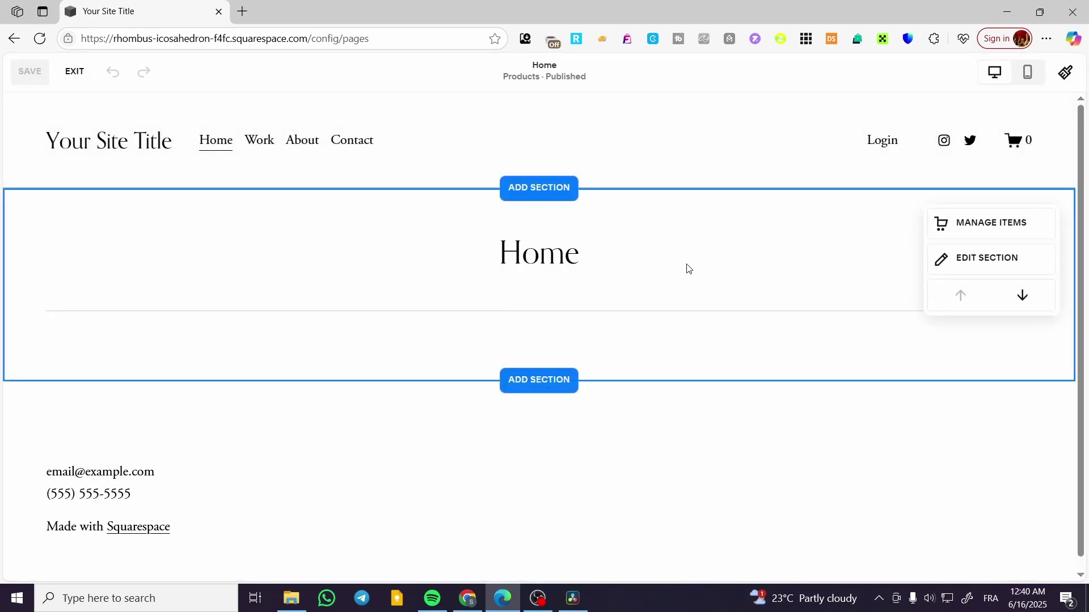
# Step: Add the Intro section with scrolling YOUR BRAND text below the Home section, and a blank section beneath it
pyautogui.click(573, 371)
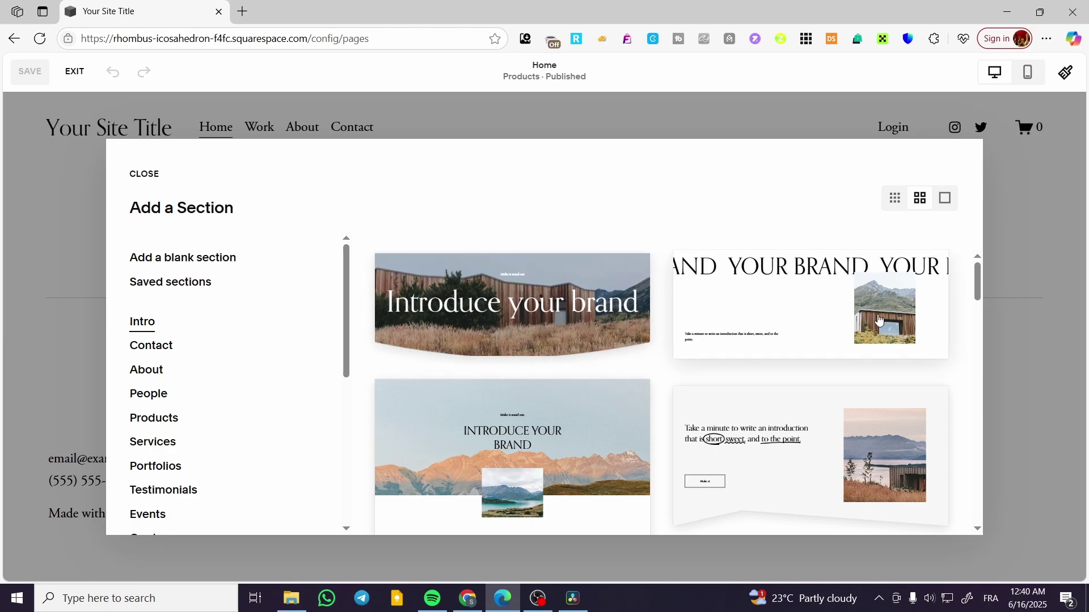
pyautogui.click(828, 336)
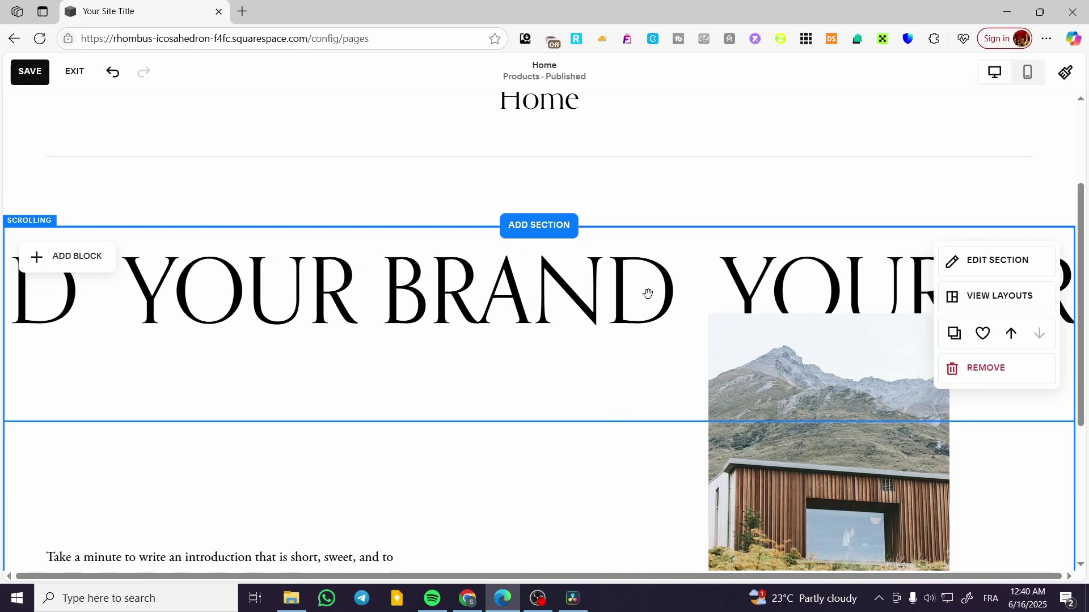
pyautogui.scroll(-1, 646, 291)
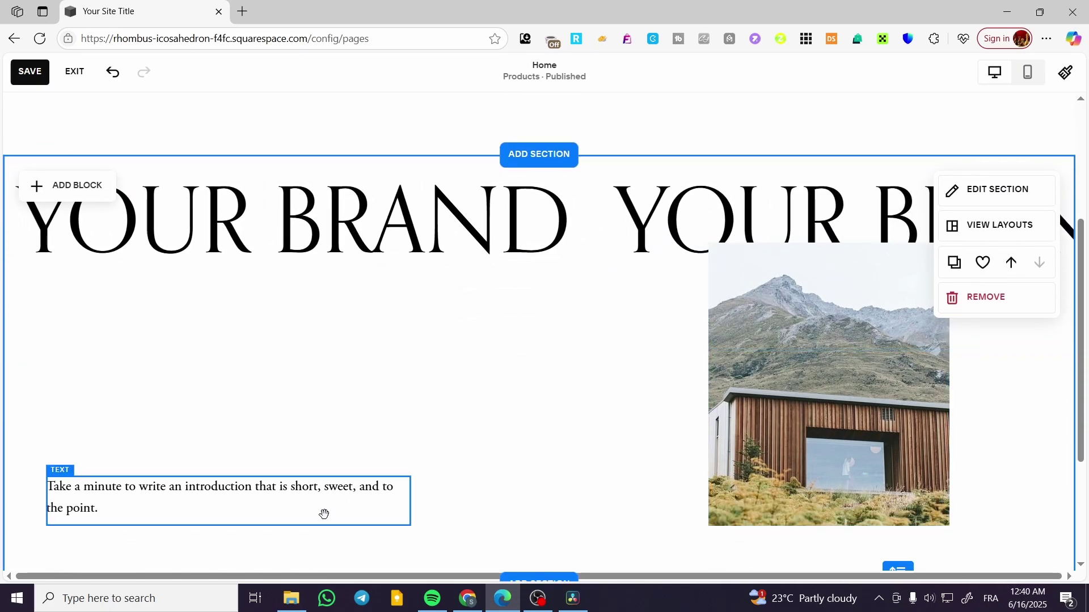
pyautogui.scroll(-2, 613, 462)
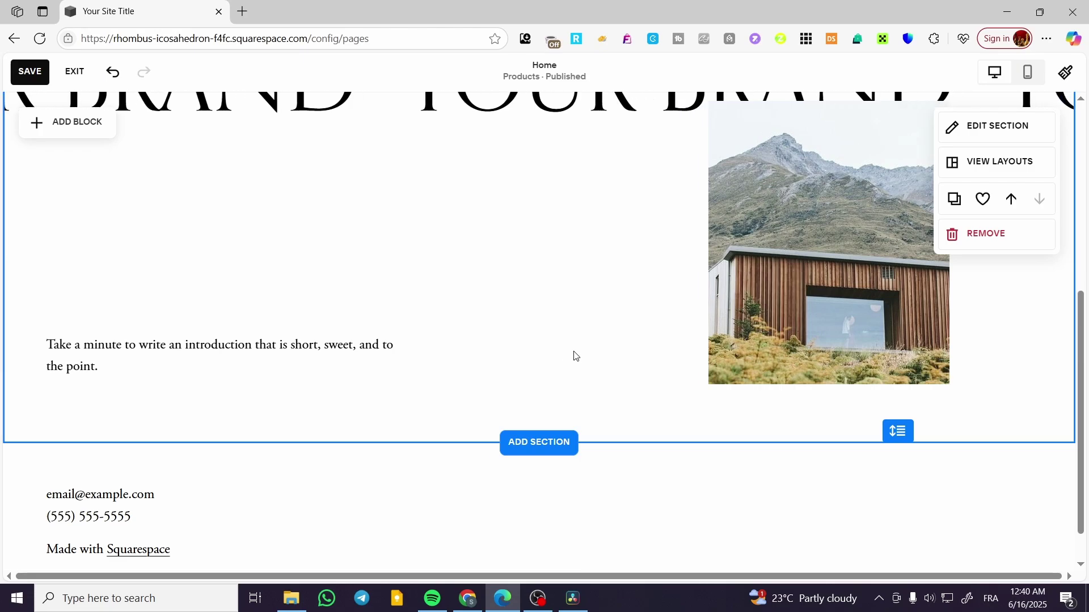
pyautogui.click(523, 447)
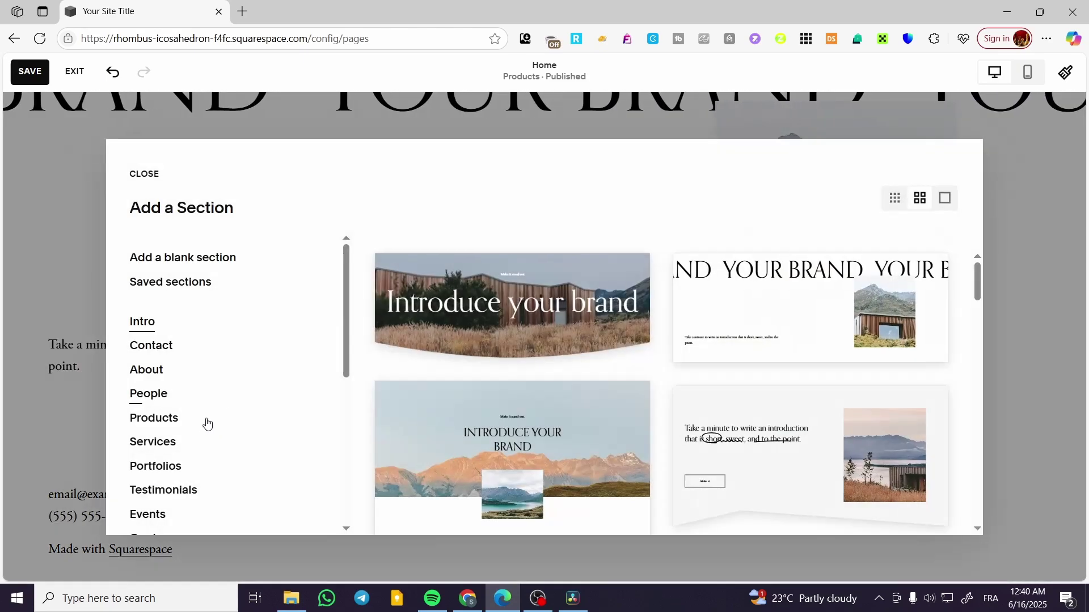
pyautogui.click(187, 256)
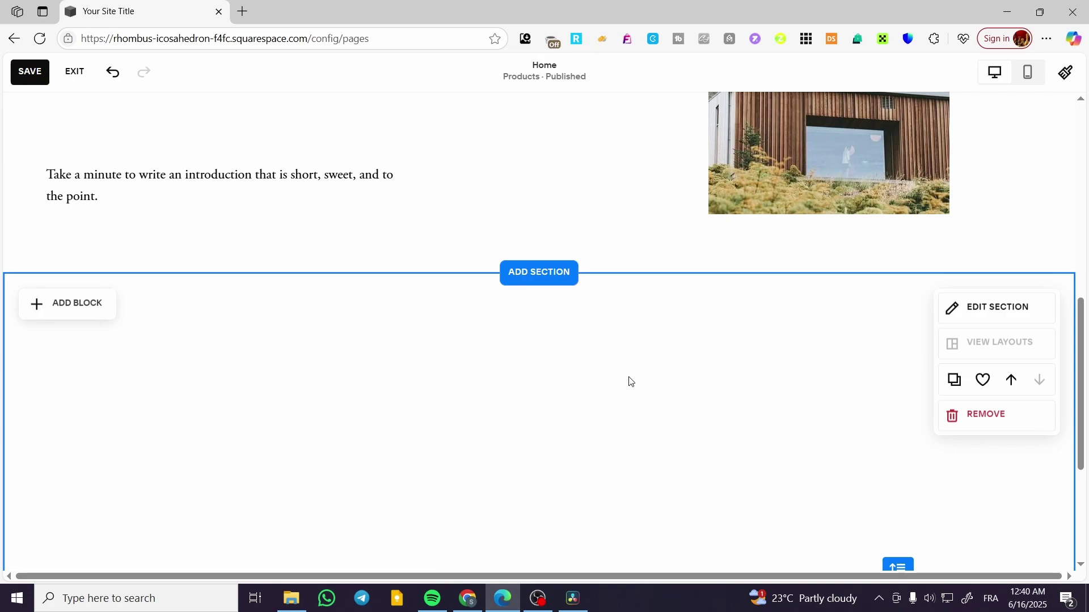
# Step: Set the blank section's background to video and upload "Untitled de231sign (2)" from Downloads as the background file
pyautogui.scroll(-2, 652, 349)
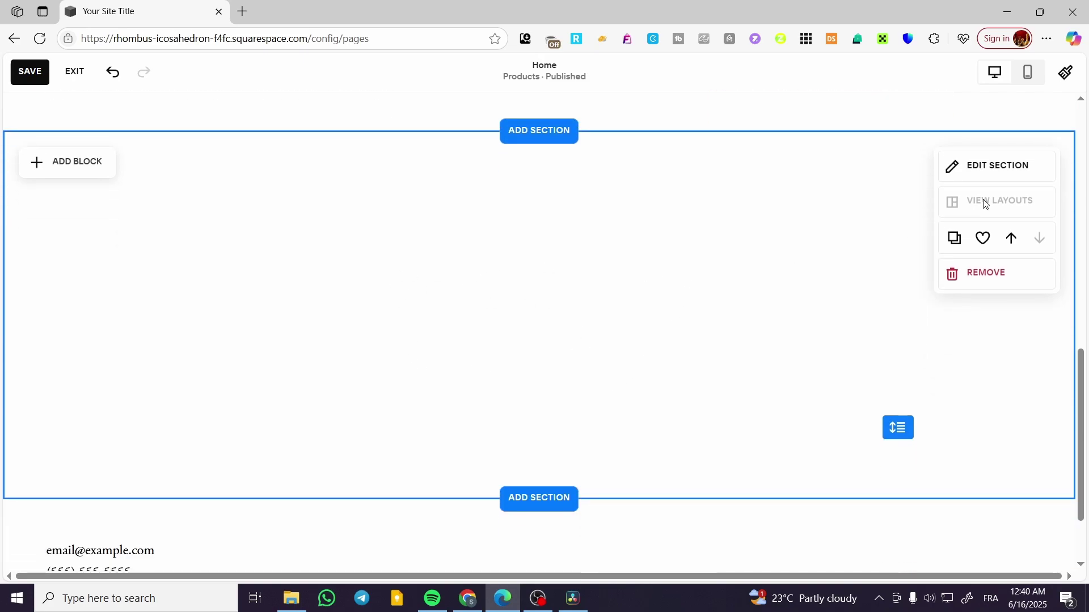
pyautogui.click(1013, 178)
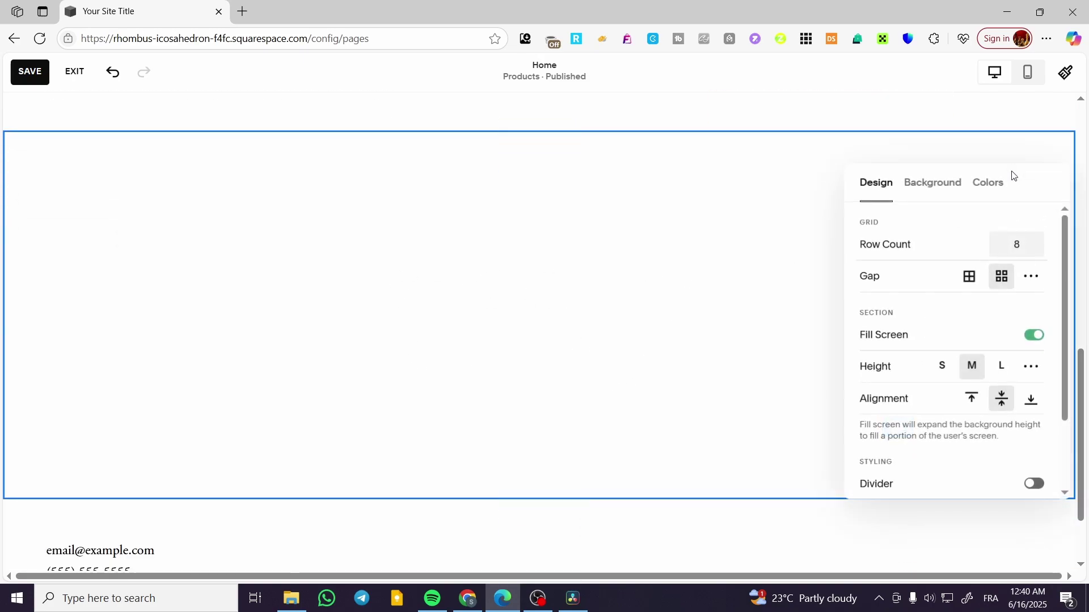
pyautogui.click(914, 190)
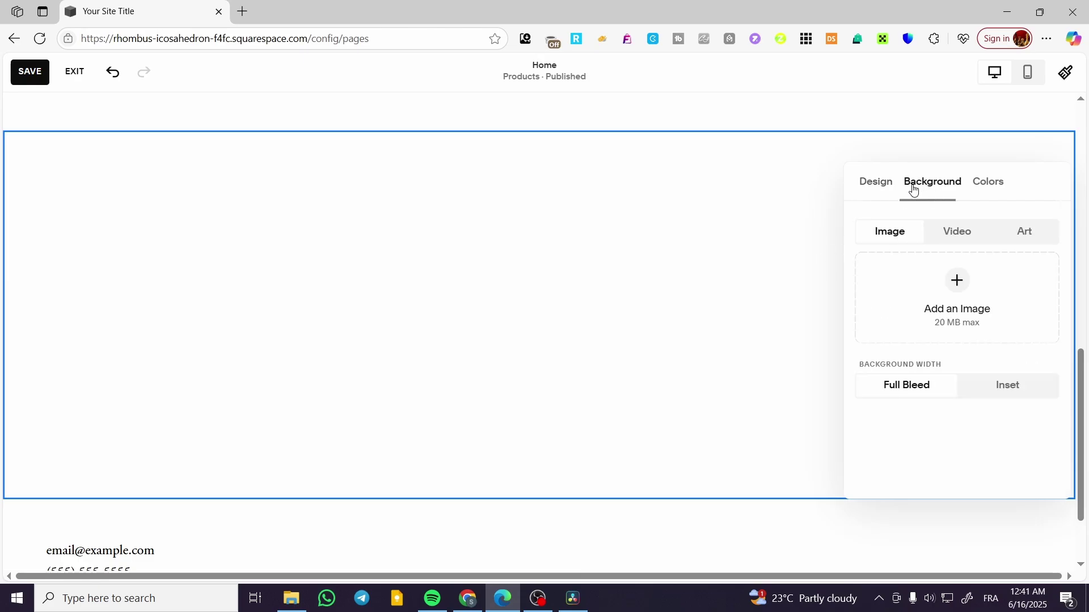
pyautogui.click(944, 229)
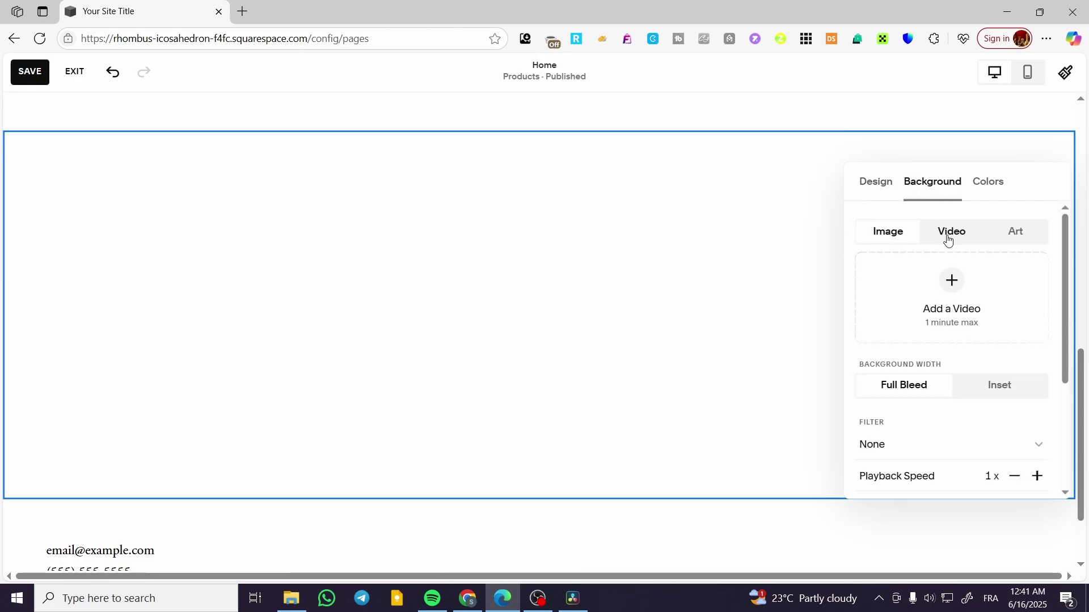
pyautogui.click(955, 292)
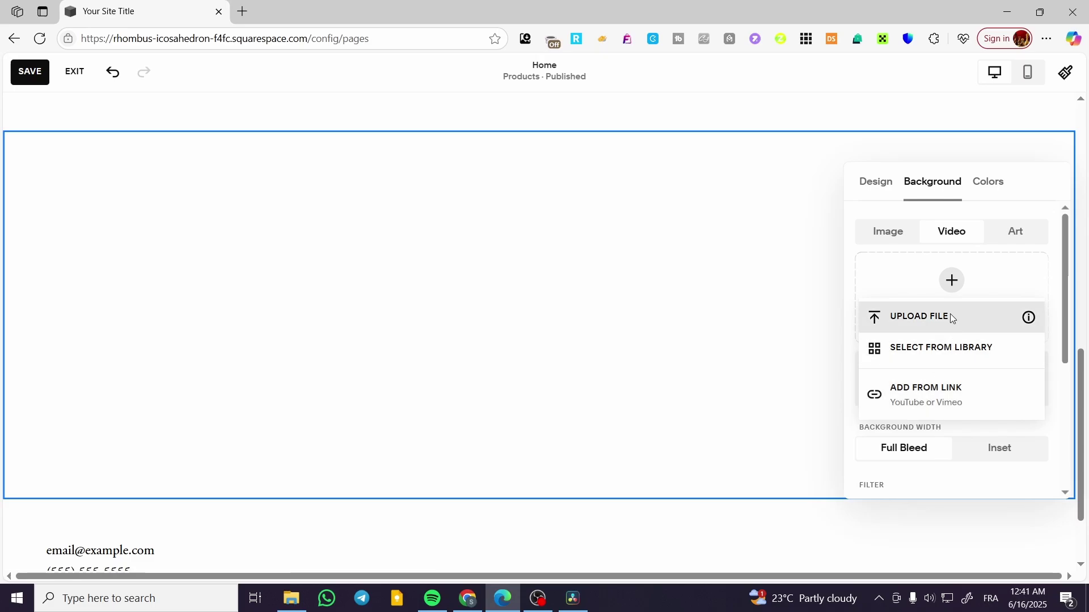
pyautogui.click(944, 346)
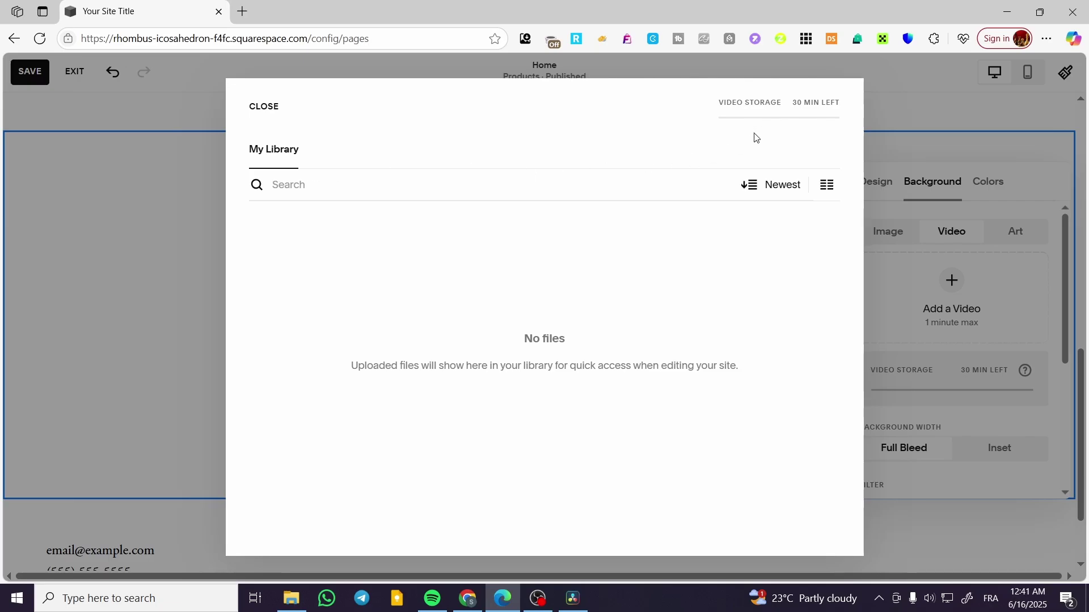
pyautogui.click(259, 118)
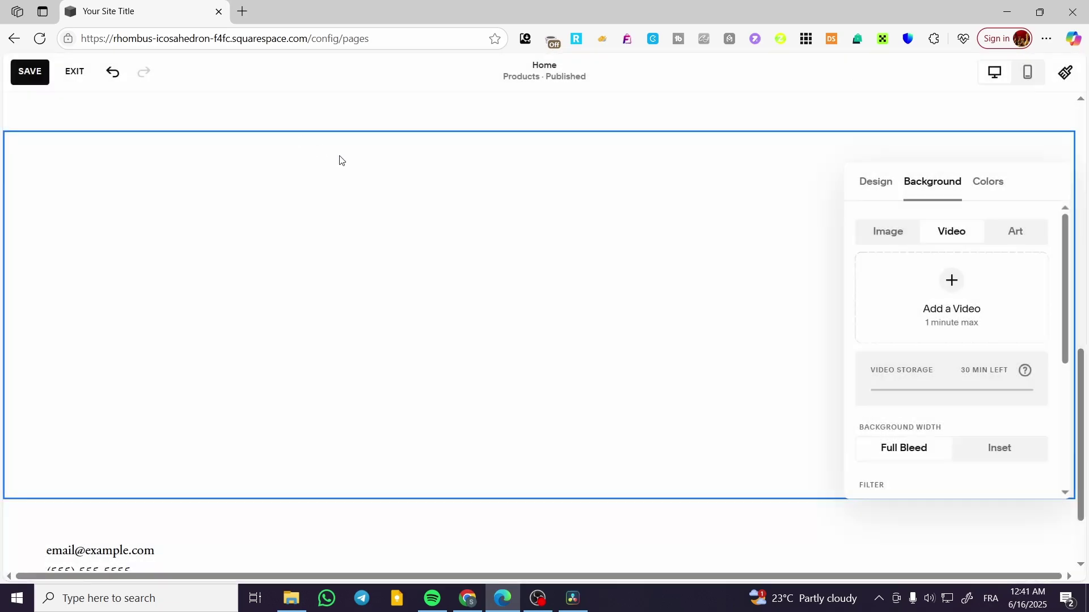
pyautogui.click(963, 292)
pyautogui.click(930, 318)
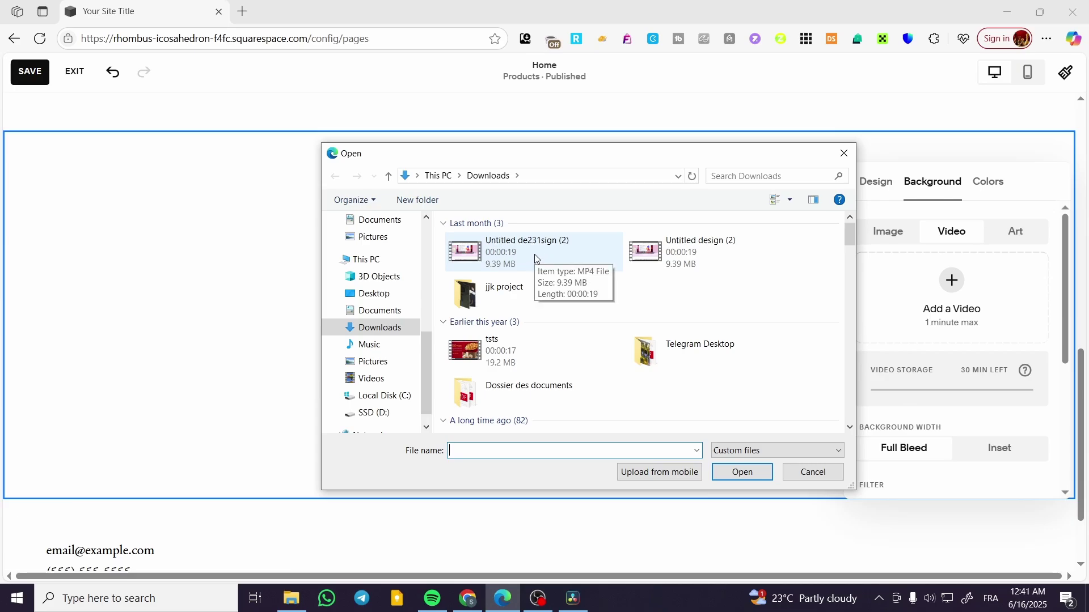
pyautogui.doubleClick(544, 258)
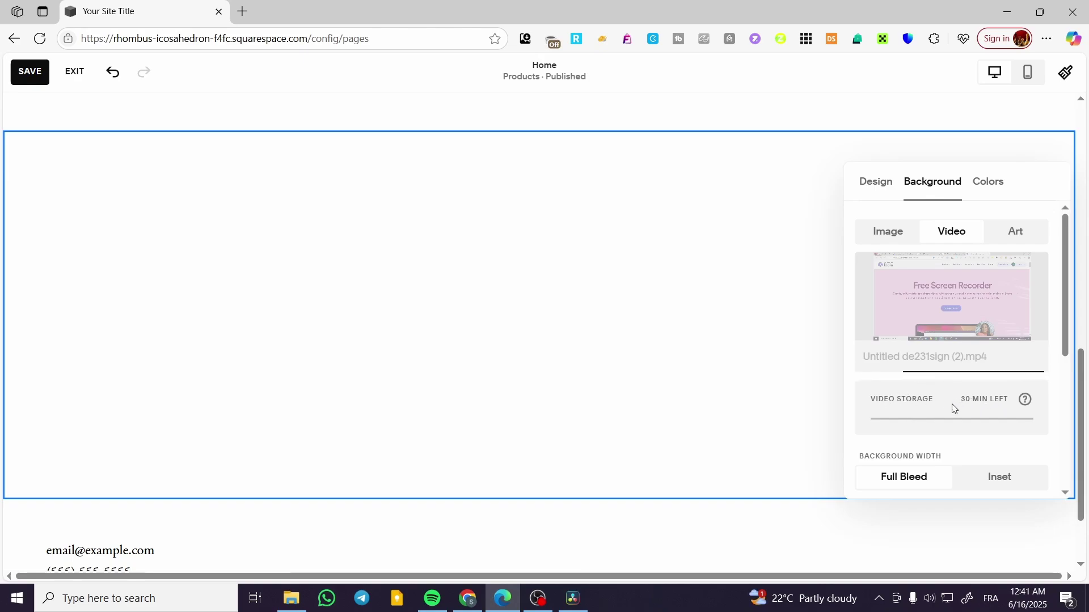
# Step: Review the background video's width, filter, playback speed and mobile fallback image options, keeping the filter at None
pyautogui.scroll(-2, 948, 350)
pyautogui.scroll(1, 944, 350)
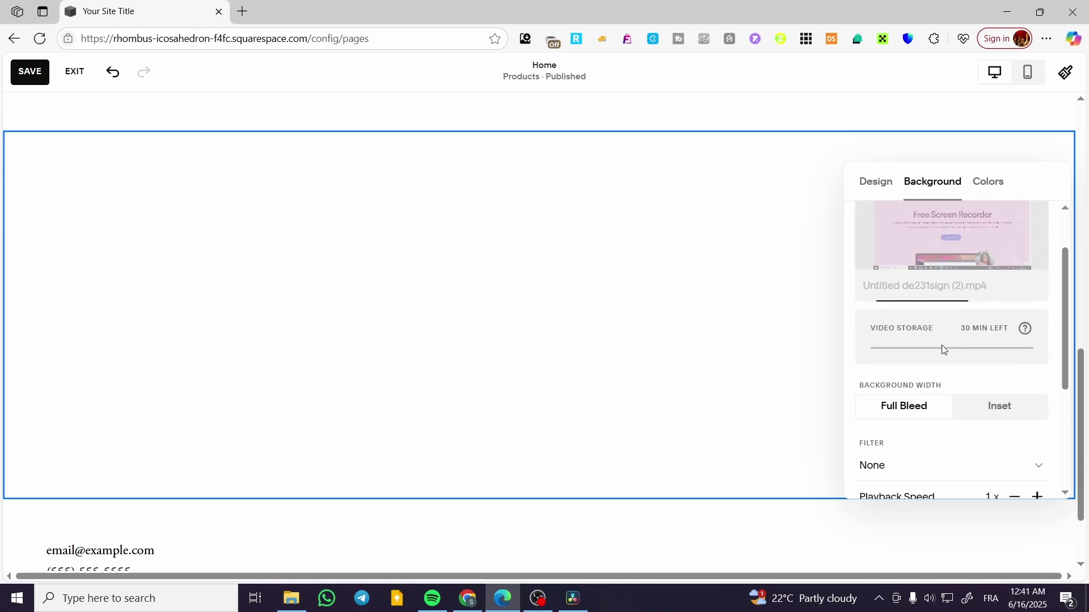
pyautogui.scroll(-1, 947, 342)
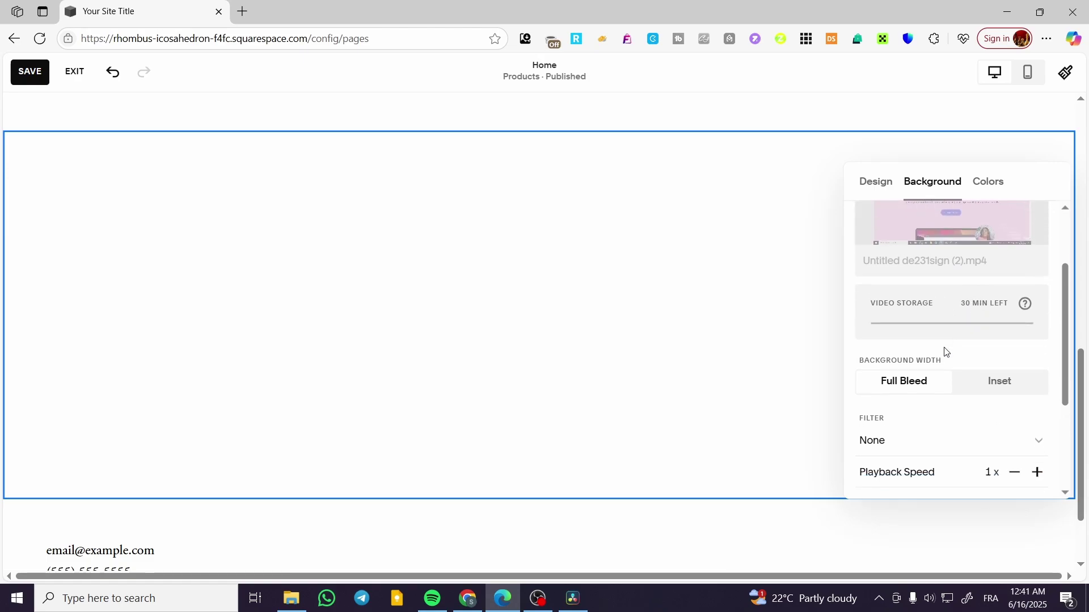
pyautogui.scroll(-2, 947, 352)
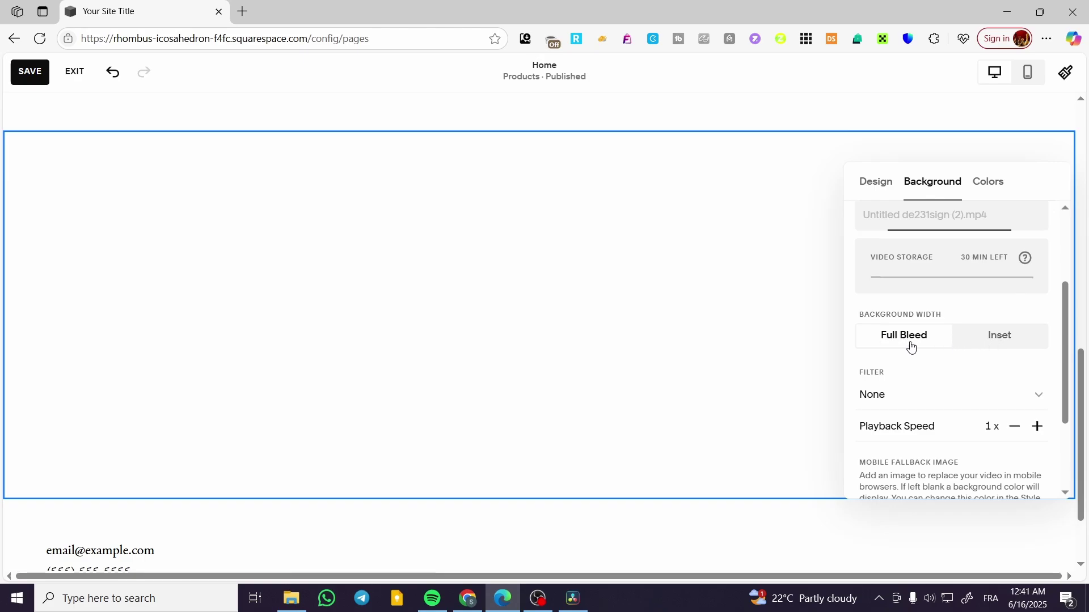
pyautogui.scroll(-2, 904, 345)
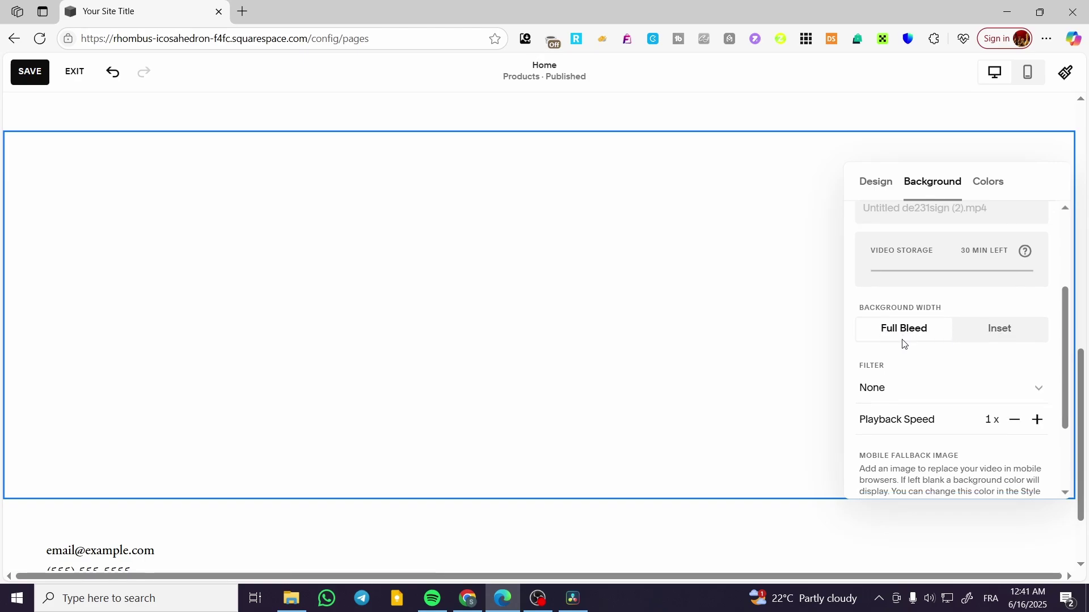
pyautogui.click(1040, 326)
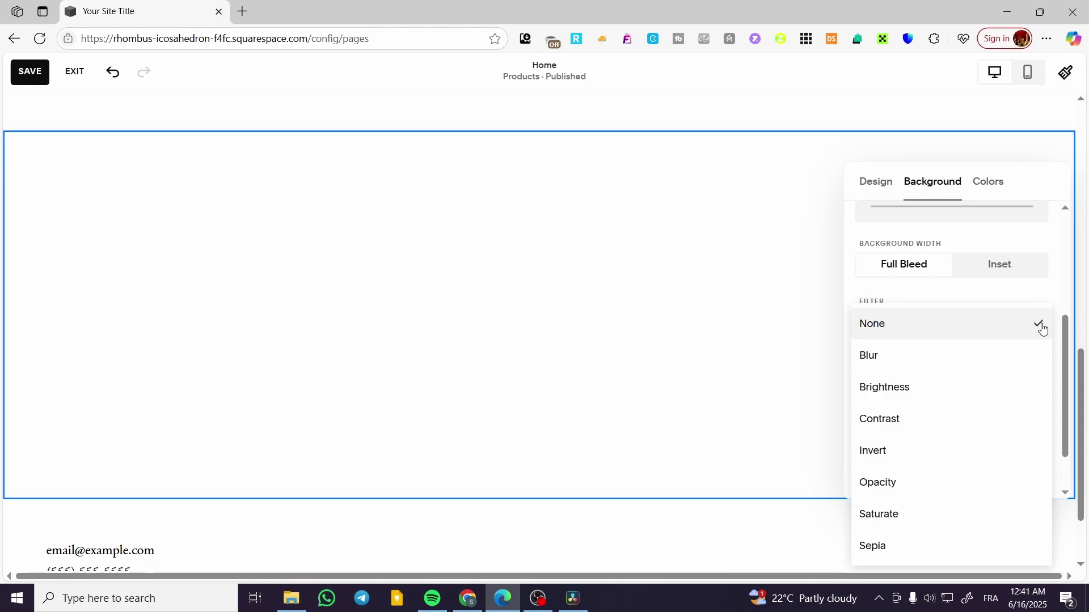
pyautogui.click(1042, 328)
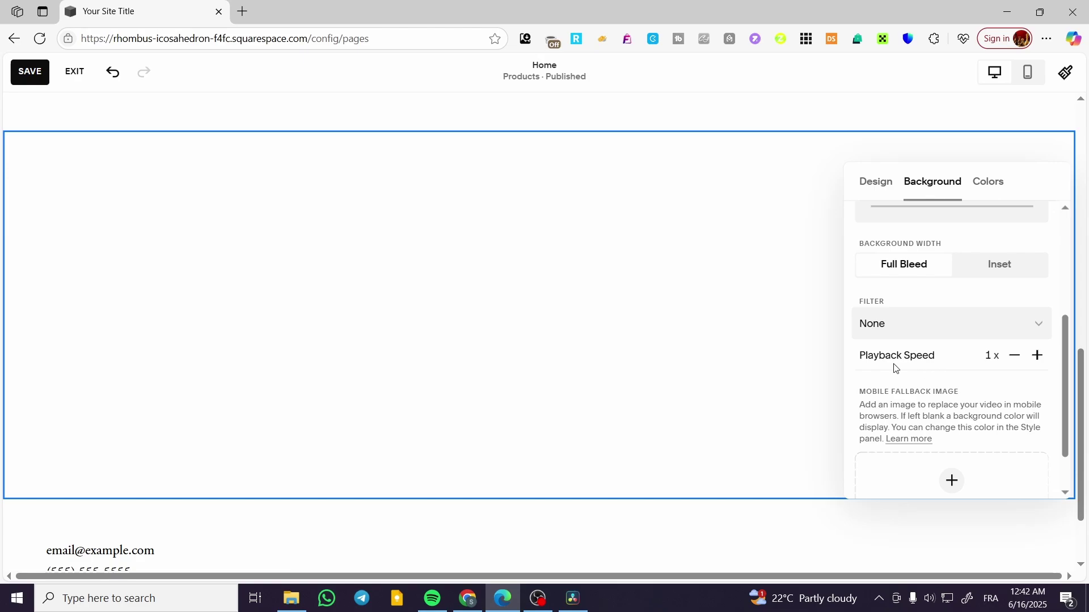
pyautogui.scroll(-2, 895, 368)
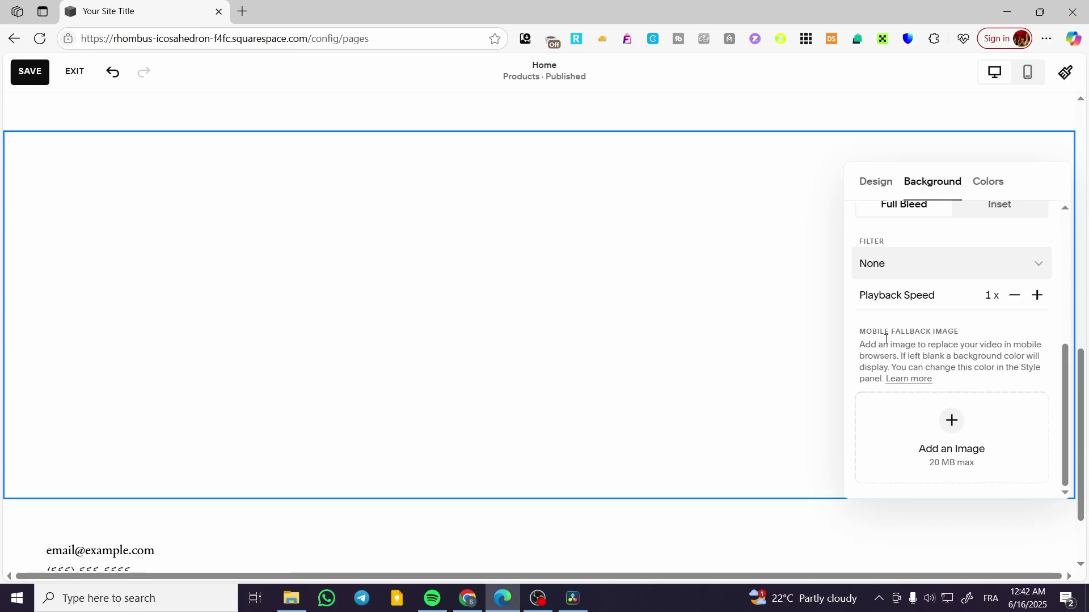
pyautogui.scroll(5, 985, 388)
pyautogui.scroll(-5, 931, 397)
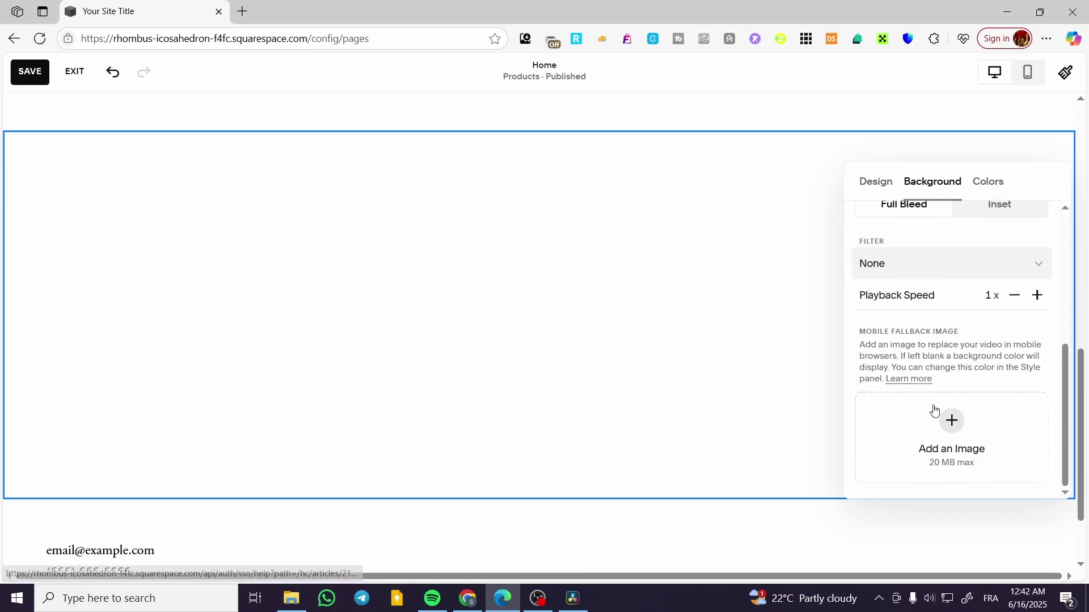
pyautogui.scroll(3, 963, 410)
pyautogui.scroll(1, 958, 392)
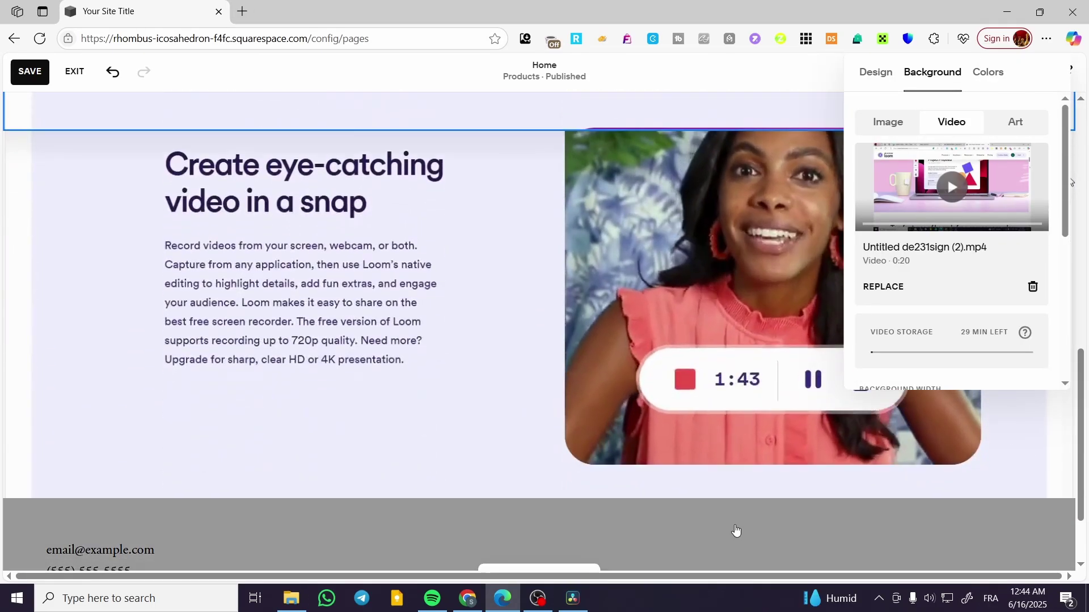
# Step: Examine how the background video plays behind the blank section and the YOUR BRAND section of the page
pyautogui.scroll(-5, 736, 530)
pyautogui.scroll(-5, 629, 397)
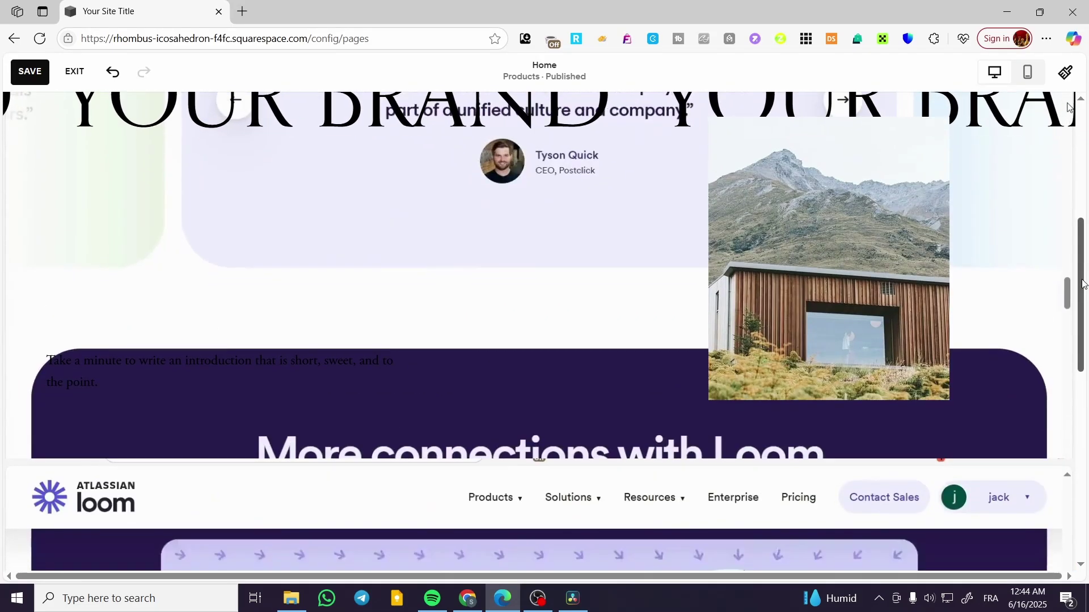
pyautogui.moveTo(1084, 283); pyautogui.dragTo(1084, 397)
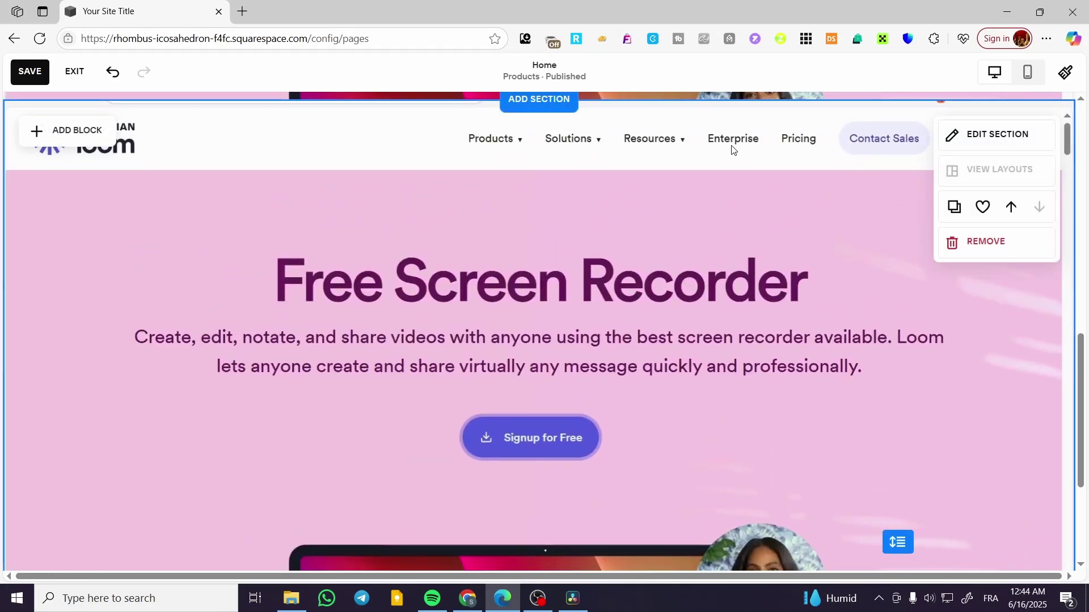
pyautogui.scroll(8, 732, 149)
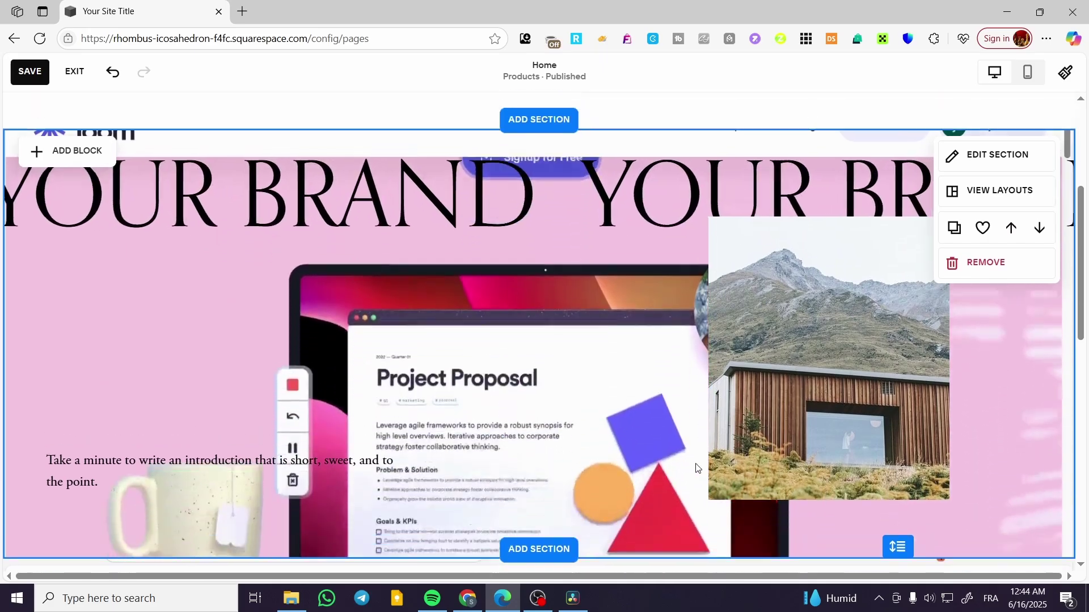
pyautogui.scroll(-1, 877, 511)
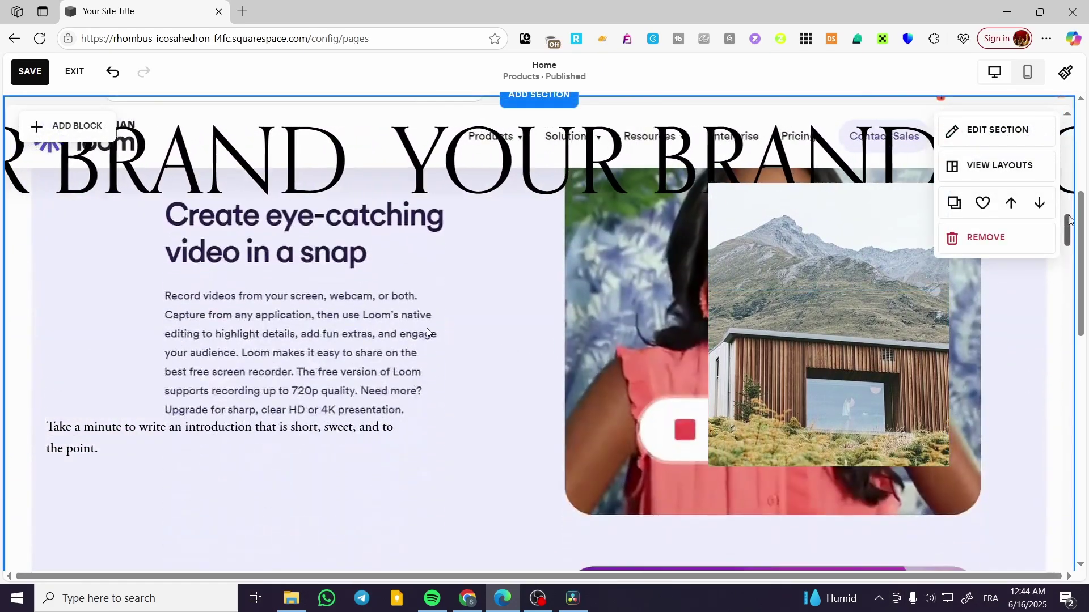
pyautogui.scroll(1, 1070, 220)
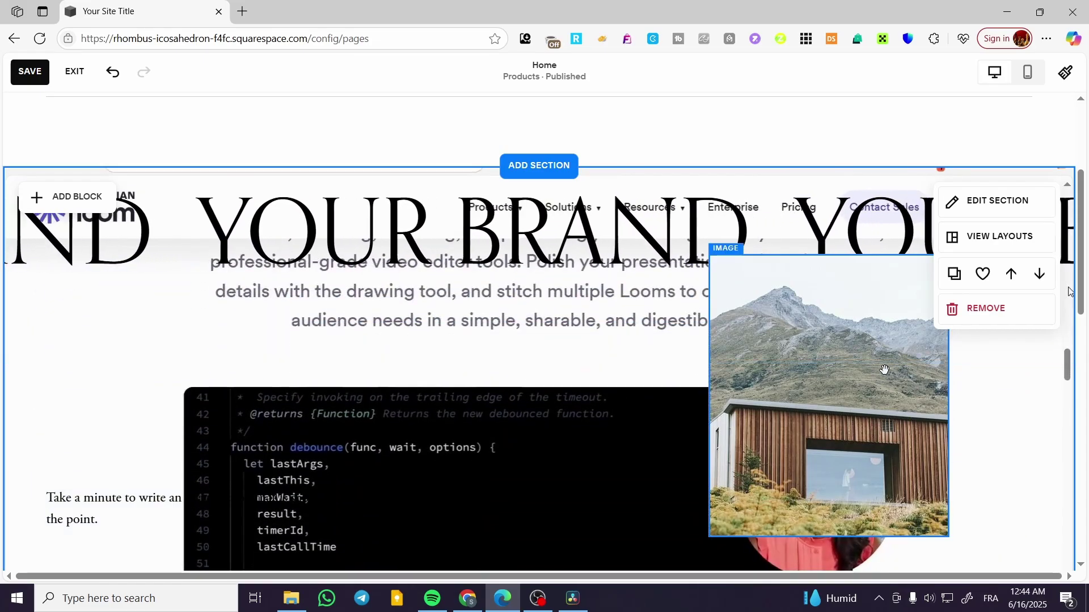
# Step: Check how the image and introduction text sit over the YOUR BRAND section's background video, and view the blank section's video down to the footer
pyautogui.click(885, 370)
pyautogui.scroll(-2, 607, 219)
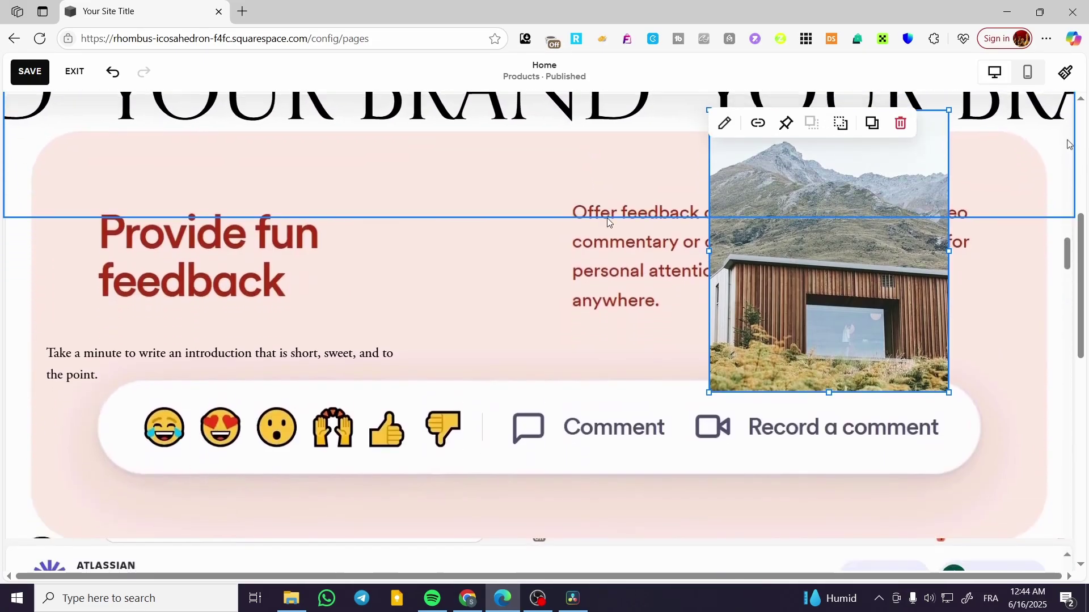
pyautogui.scroll(-1, 607, 217)
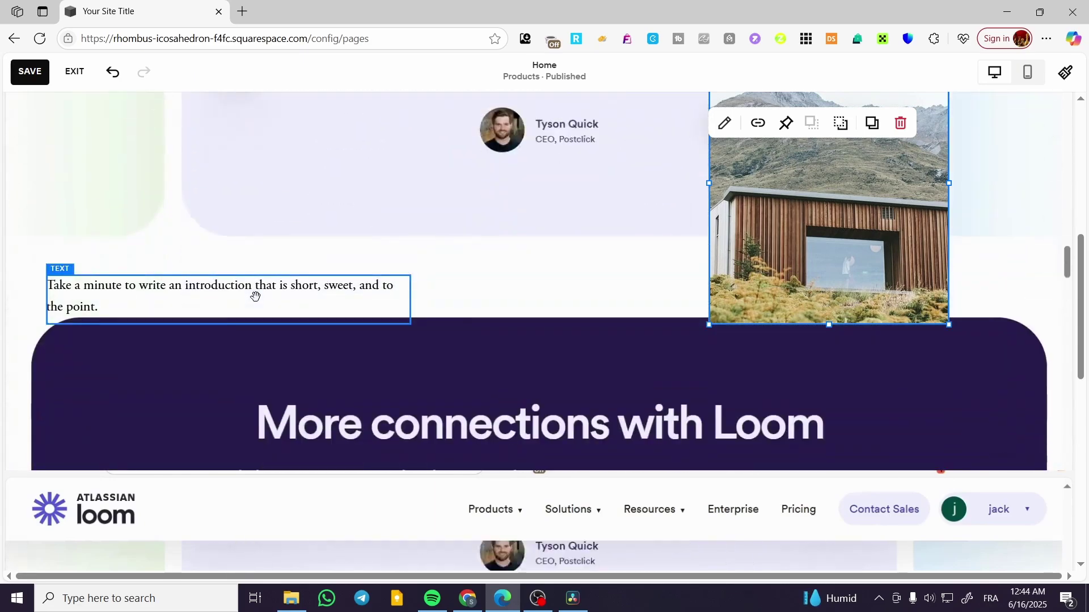
pyautogui.click(255, 294)
pyautogui.scroll(4, 582, 345)
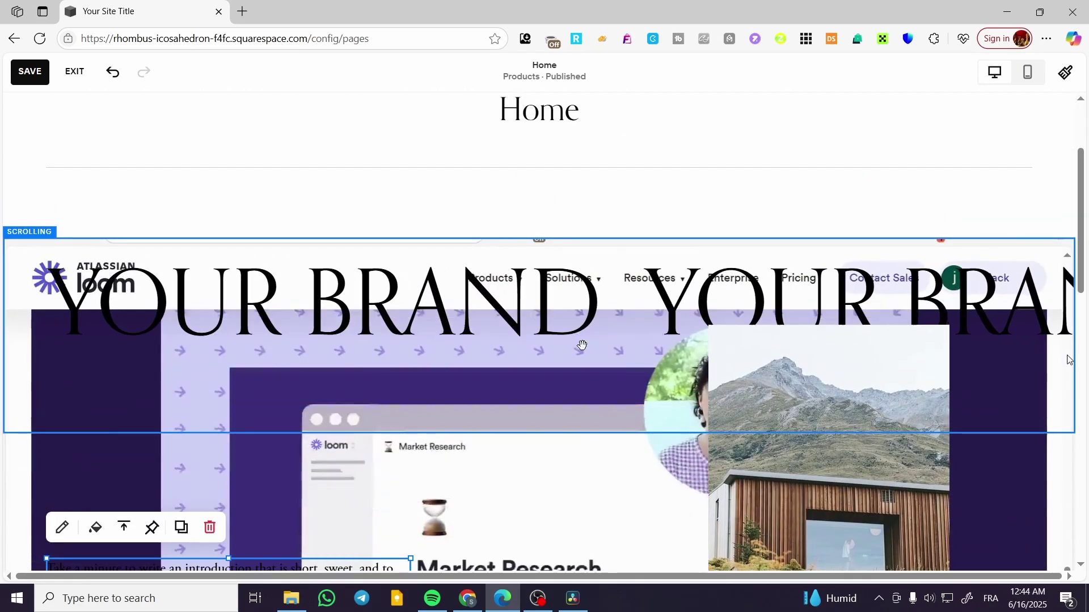
pyautogui.scroll(-3, 583, 344)
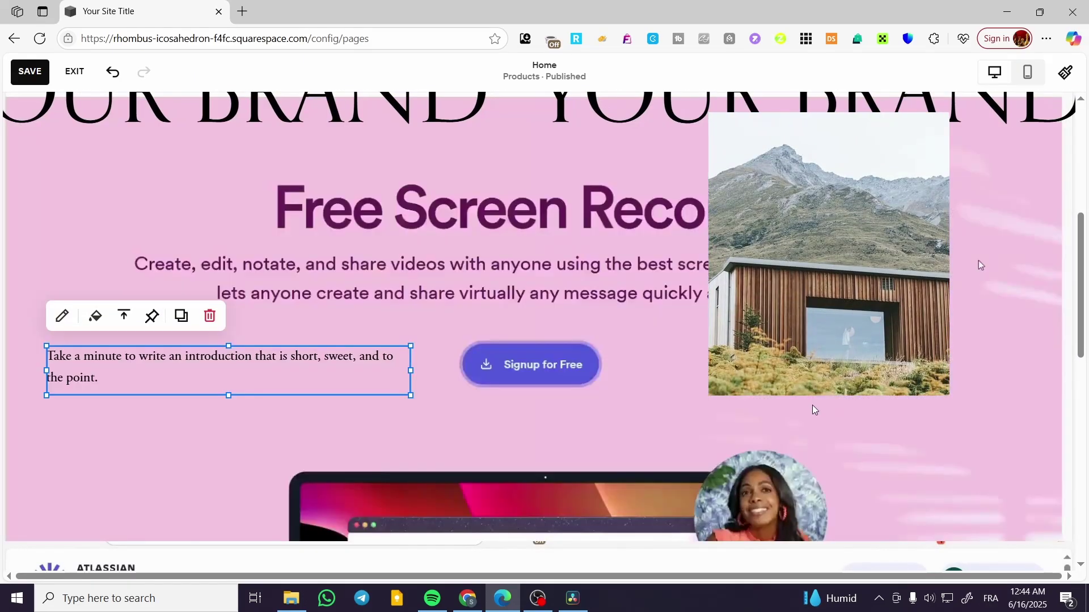
pyautogui.scroll(-5, 812, 408)
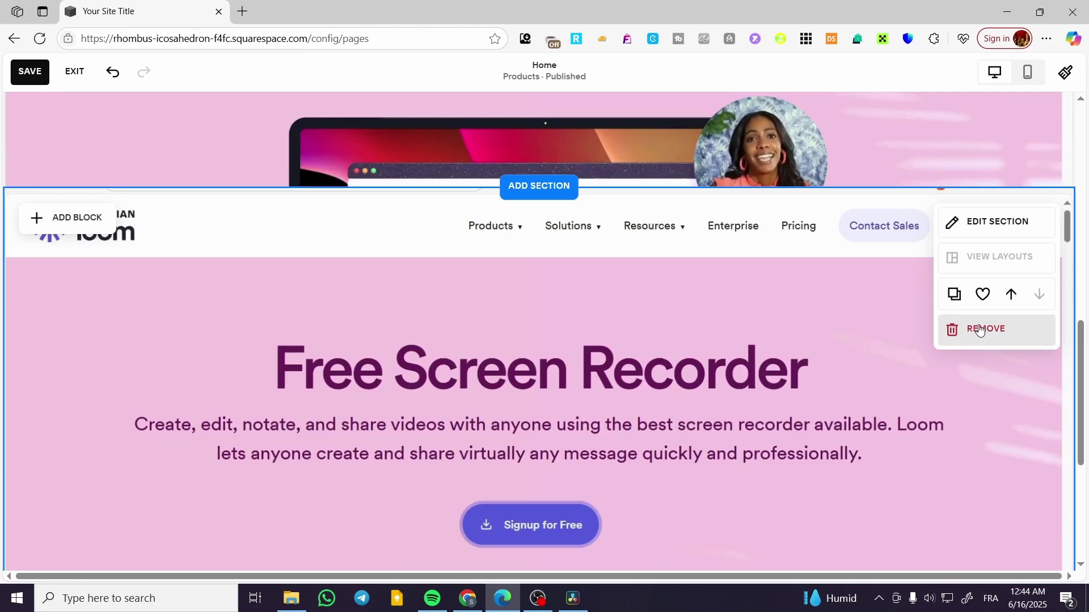
pyautogui.scroll(-10, 699, 407)
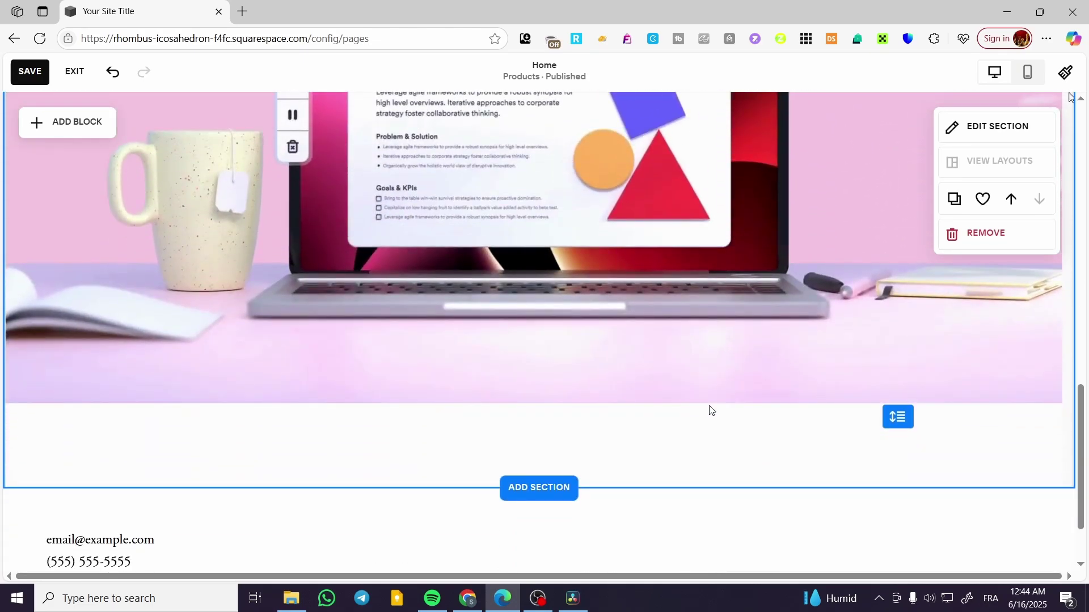